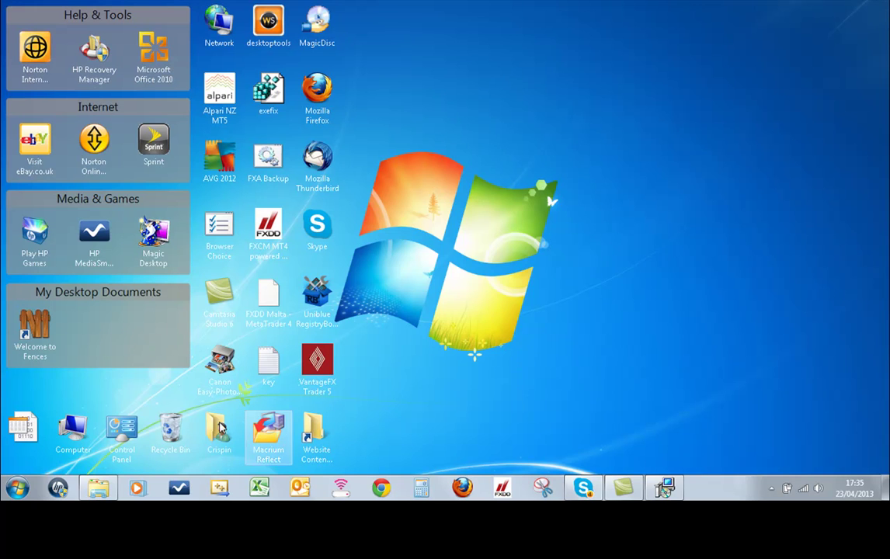
Turn on 'Show hidden files, folders, and drives' in Control Panel's Folder Options and apply it.
left_click(16, 487)
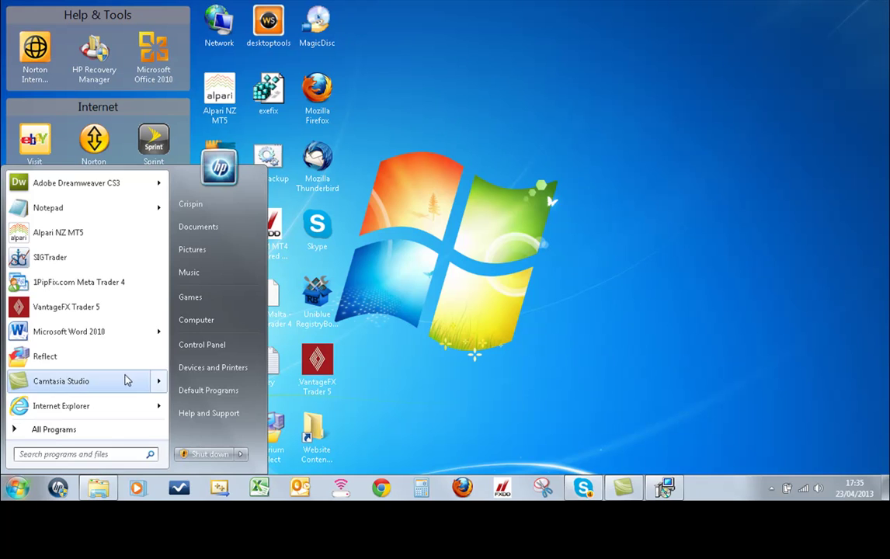
left_click(182, 349)
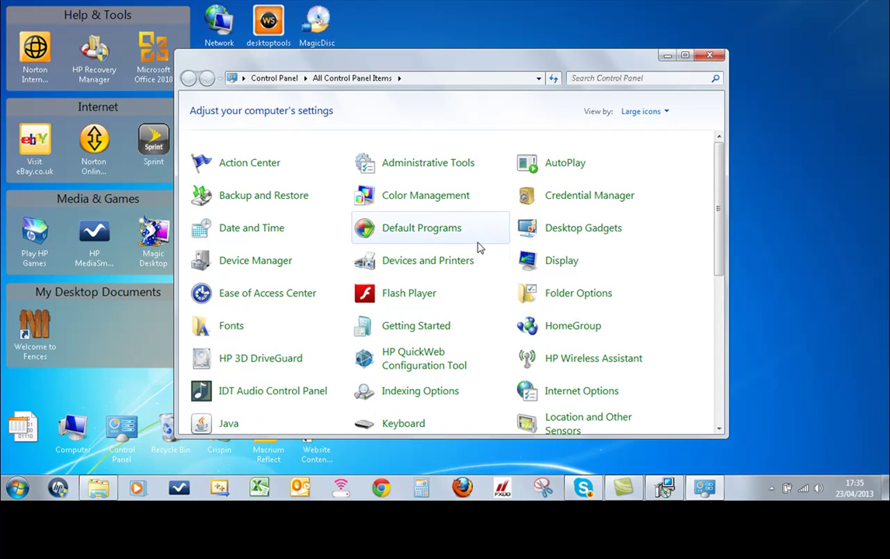
left_click(552, 295)
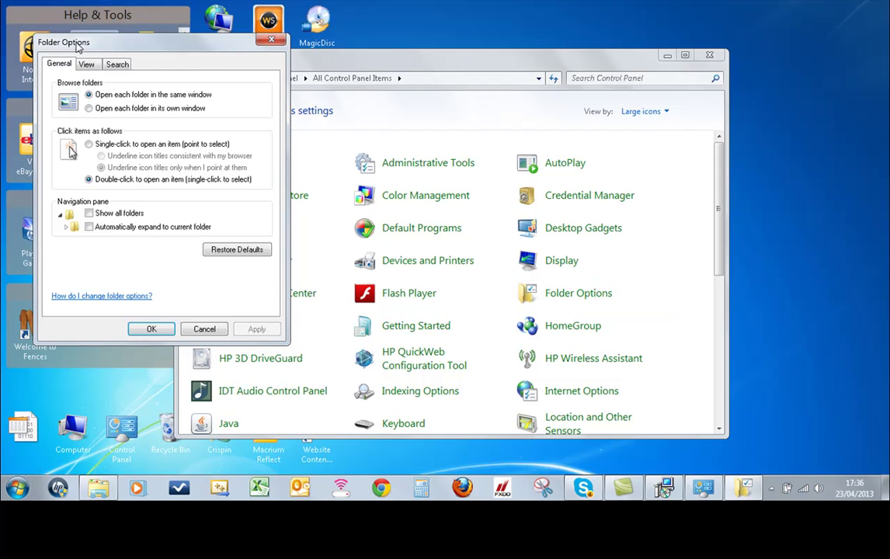
left_click(83, 63)
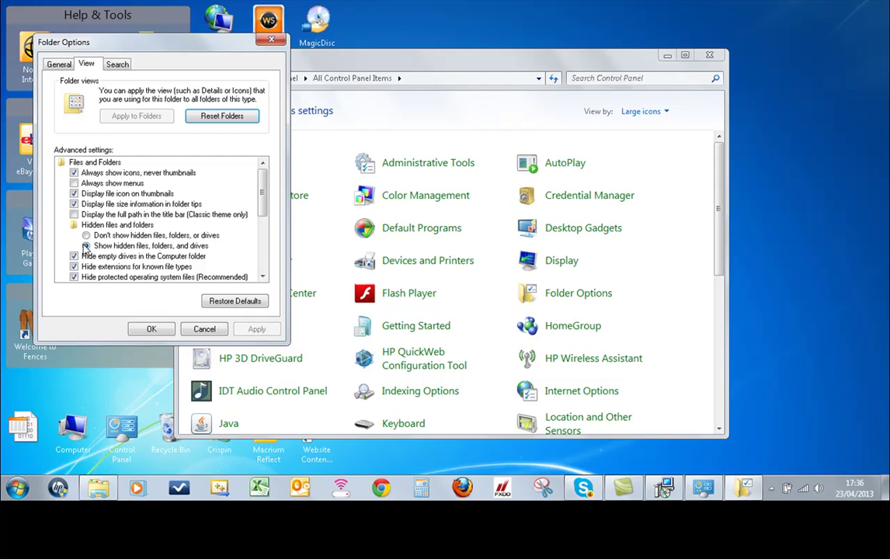
left_click(87, 245)
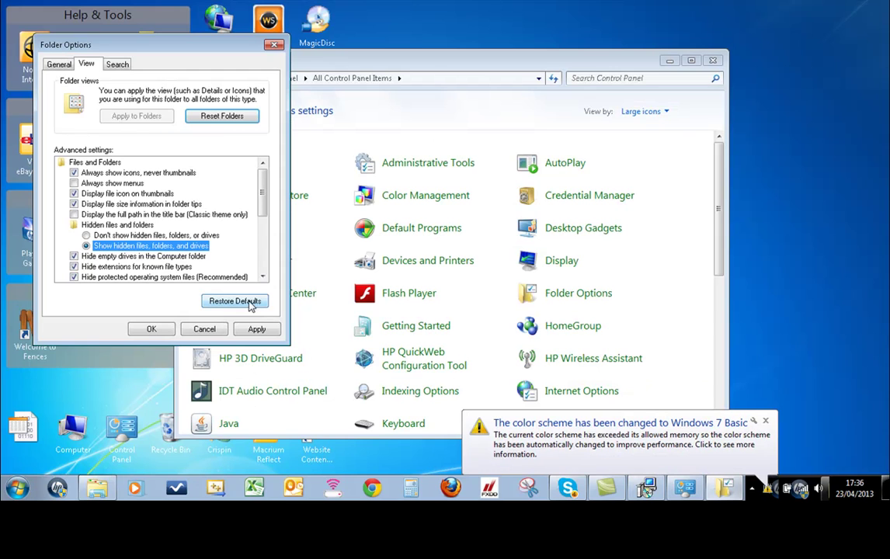
left_click(257, 329)
left_click(159, 329)
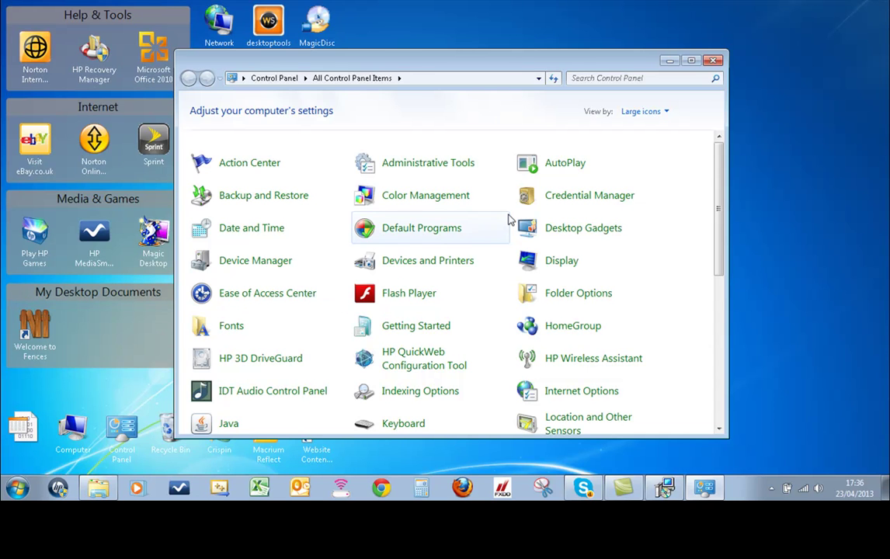
Close Control Panel, then restore the Daily Pivots Pro setup wizard and minimize it.
left_click(713, 62)
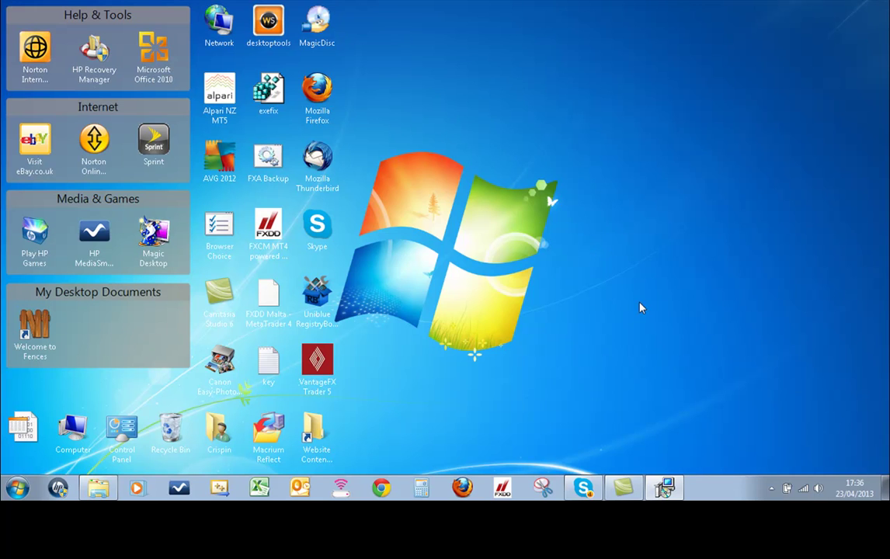
mouse_move(662, 489)
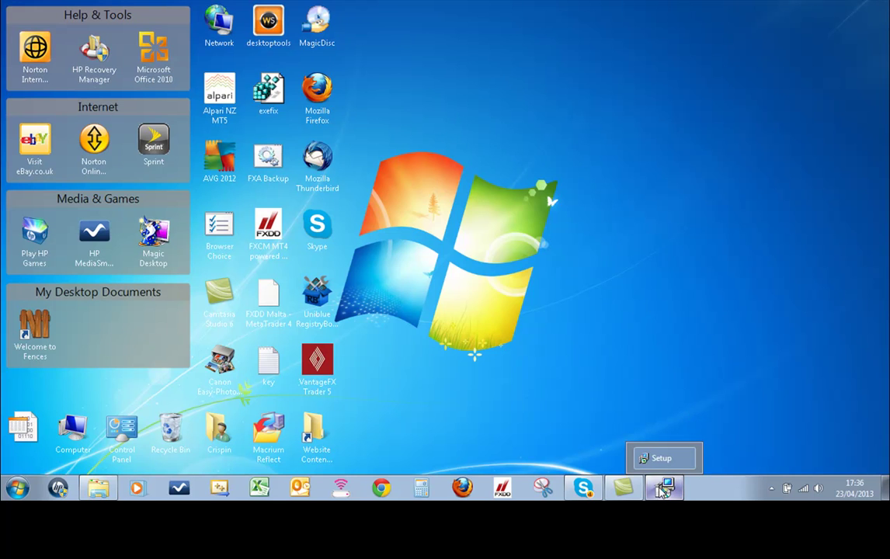
left_click(655, 463)
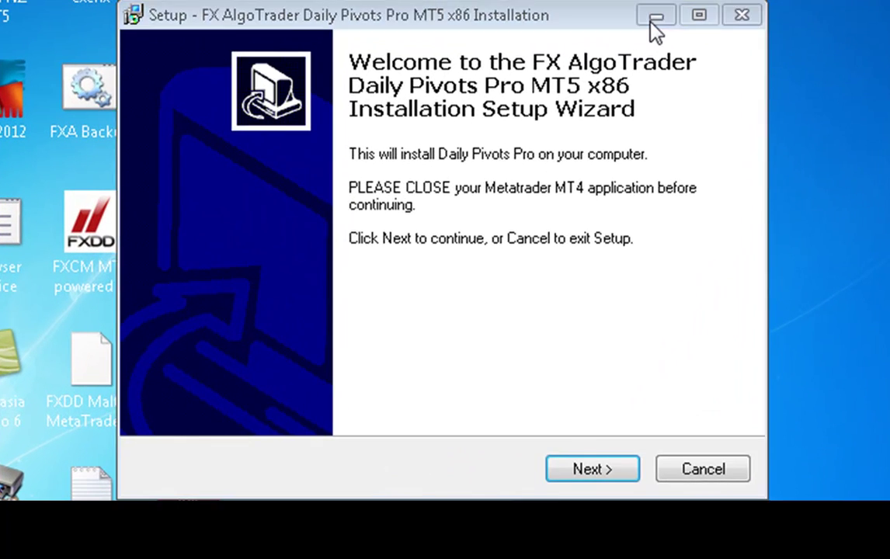
left_click(654, 16)
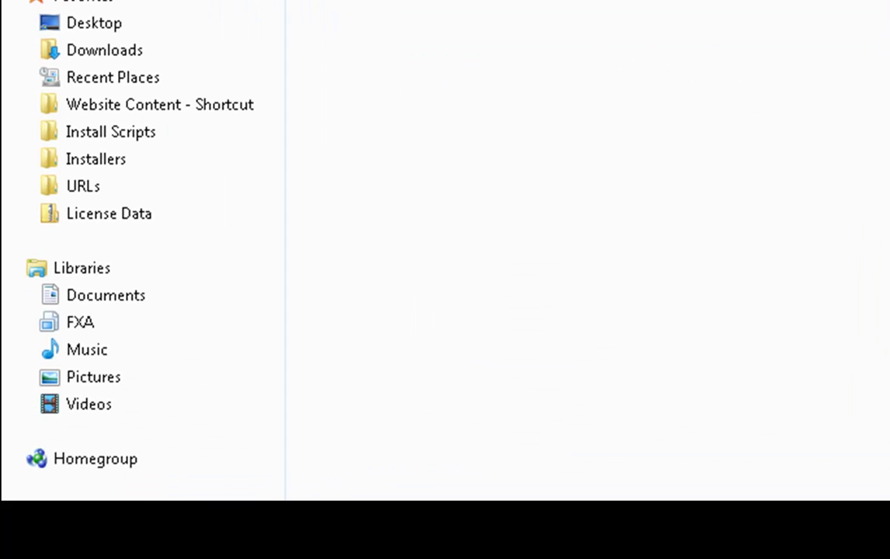
Navigate Explorer through Users, the profile folder, AppData, Roaming and MetaQuotes into Terminal.
double_click(373, 296)
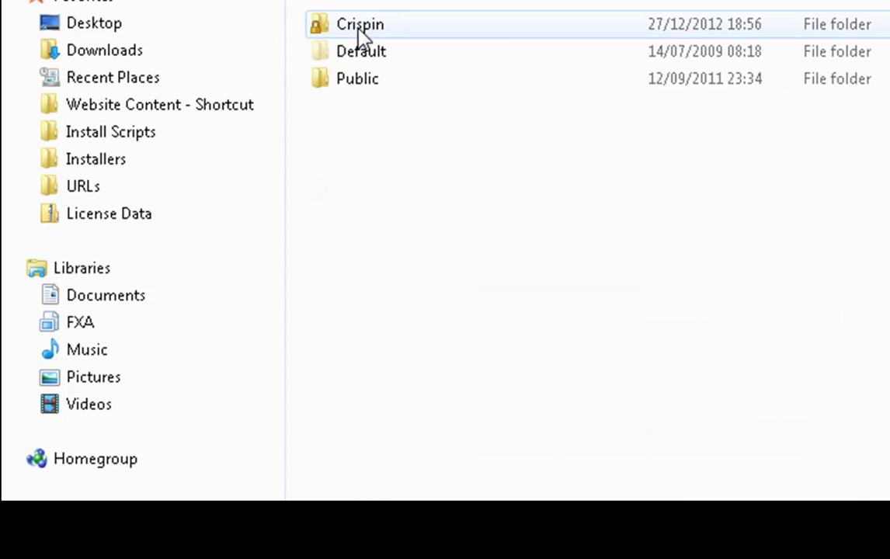
double_click(359, 29)
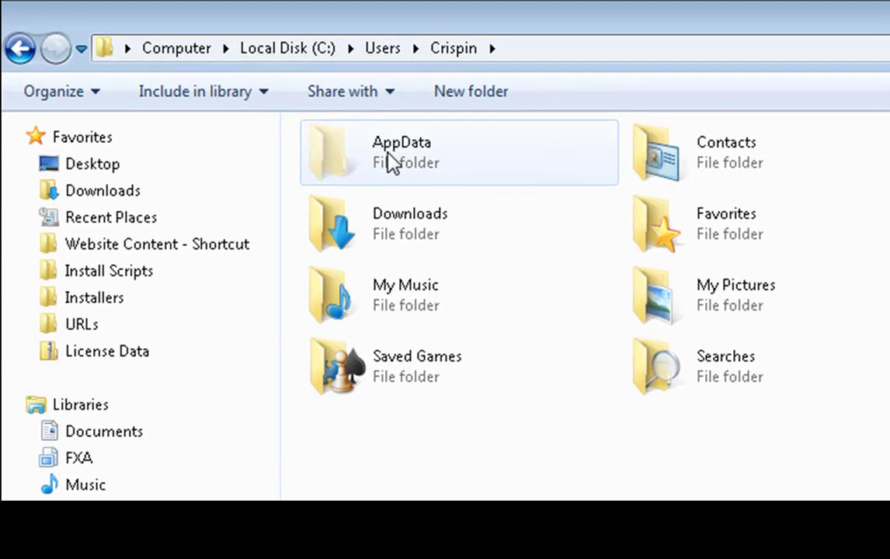
double_click(390, 161)
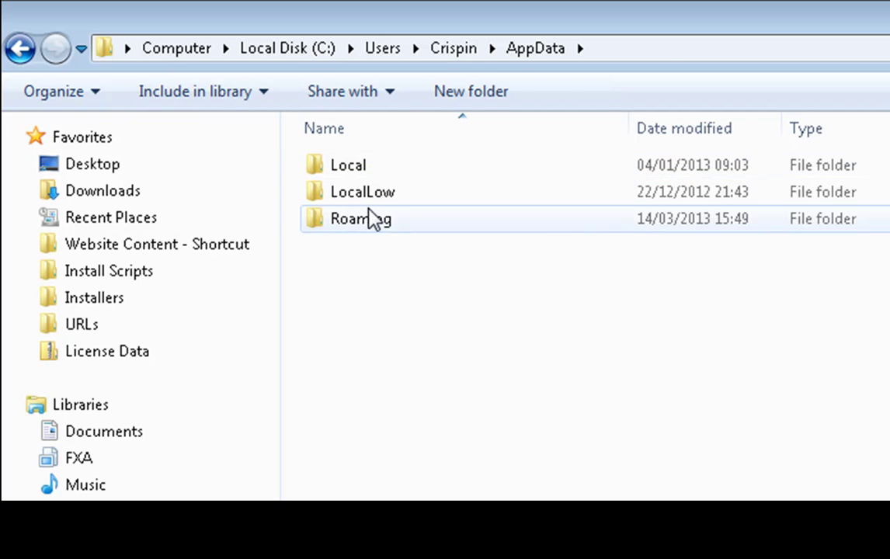
double_click(371, 218)
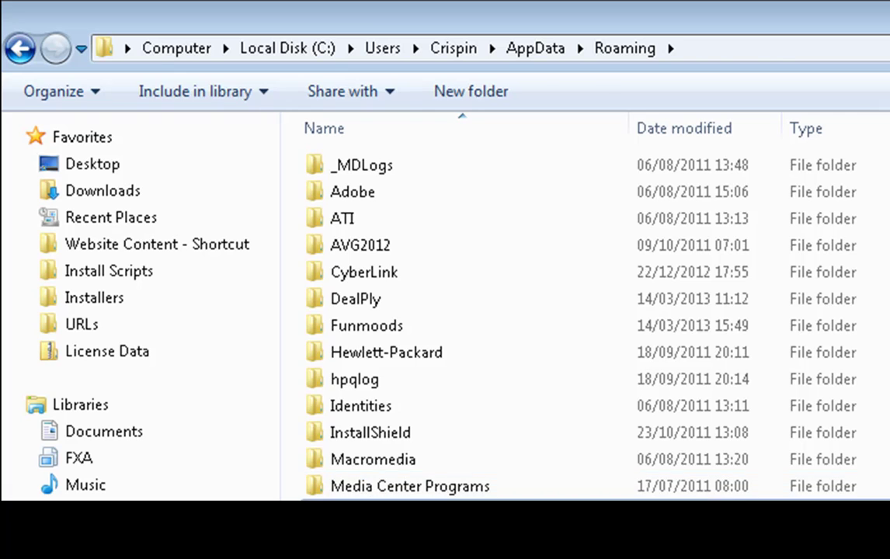
double_click(365, 512)
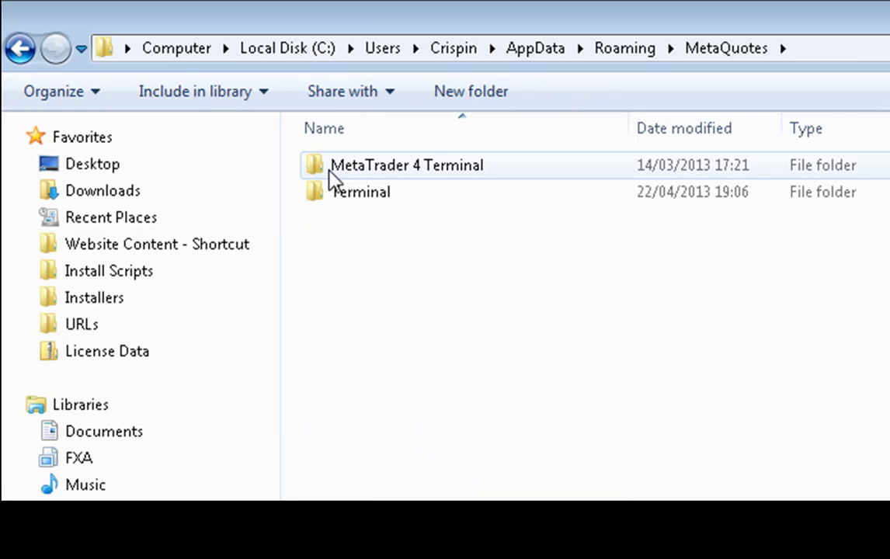
double_click(350, 203)
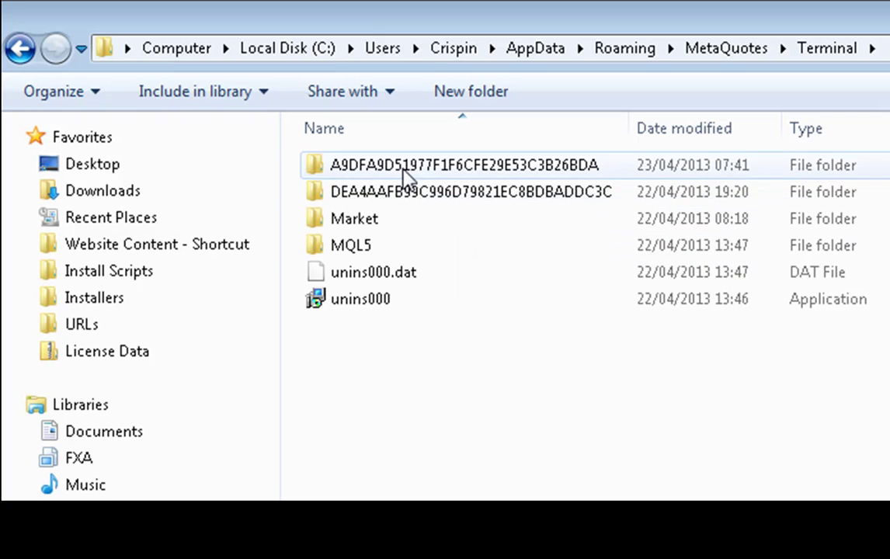
Check the bases folder inside A9DFA9D51977F1F6CFE29E53C3B26BDA, then return to Terminal.
mouse_move(405, 175)
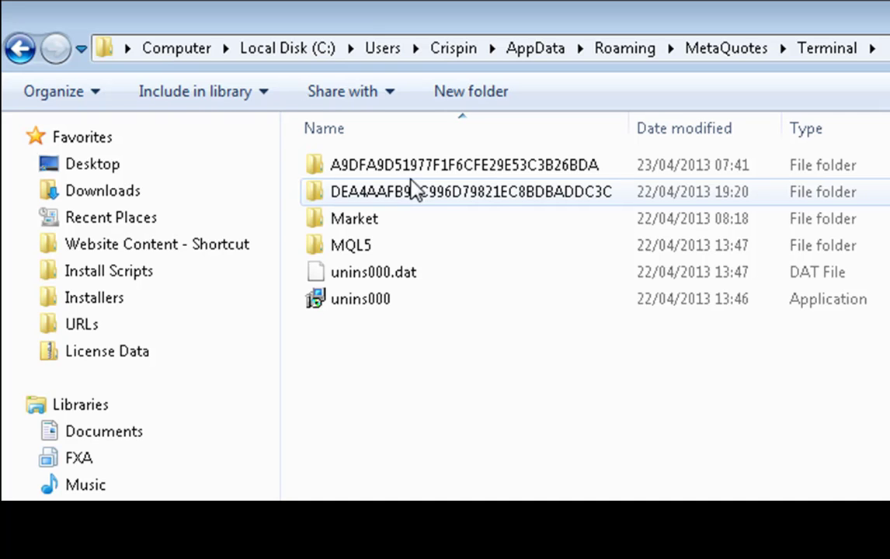
double_click(397, 170)
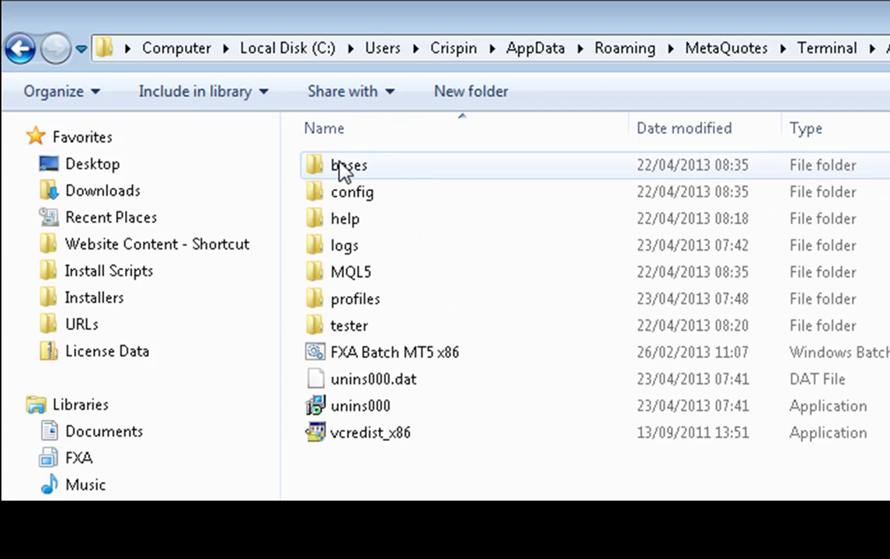
double_click(339, 171)
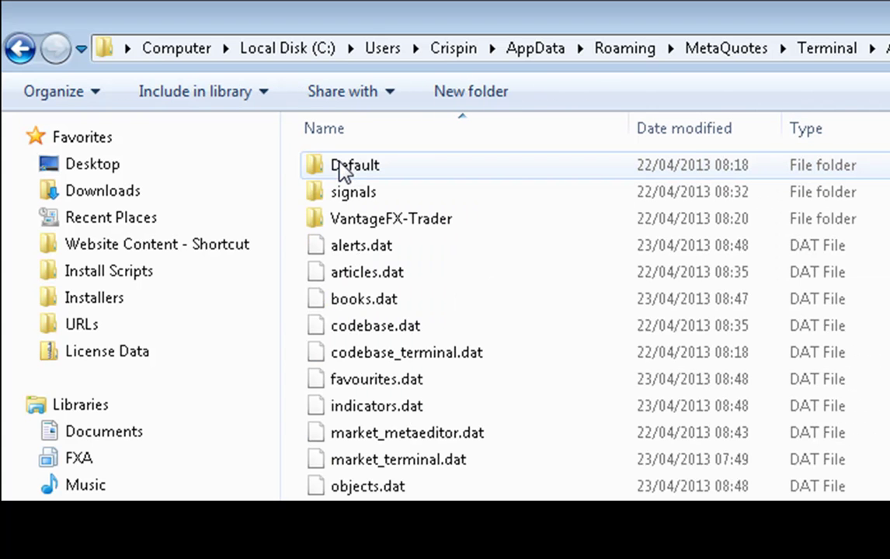
mouse_move(365, 220)
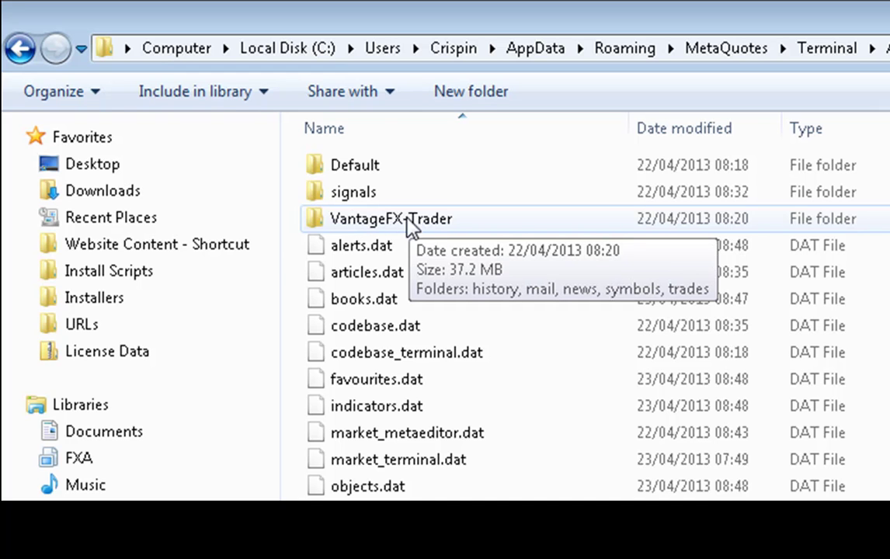
left_click(17, 50)
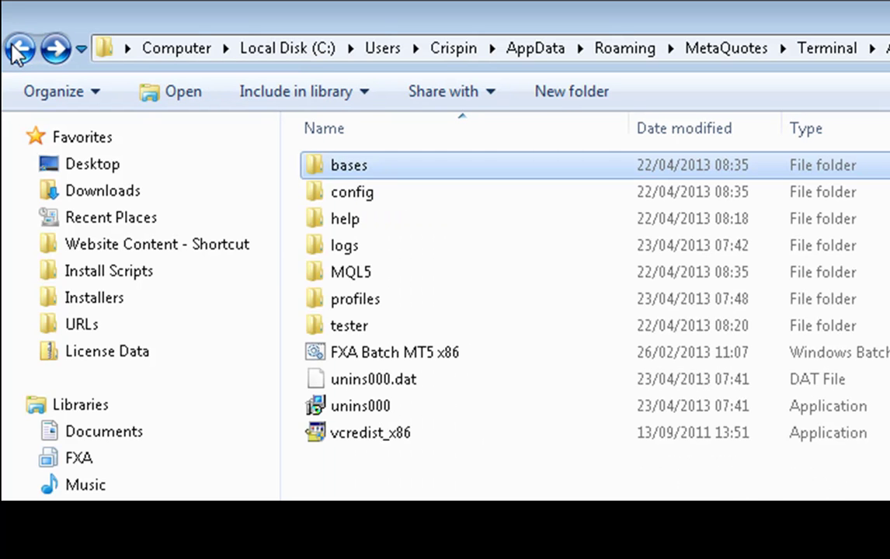
left_click(17, 49)
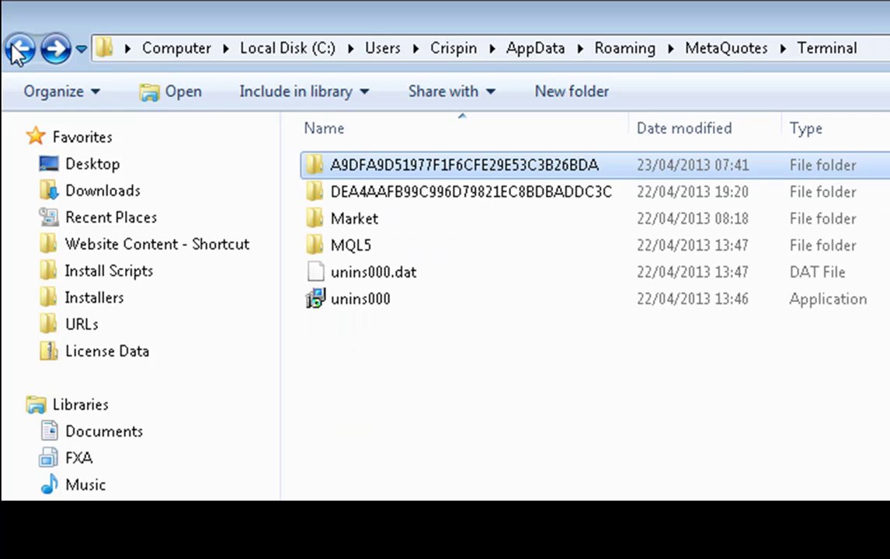
Open the bases folder in DEA4AAFB99C996D79821EC8BDBADDC3C to confirm AlpariNZ-MT5, then return to Terminal.
double_click(434, 192)
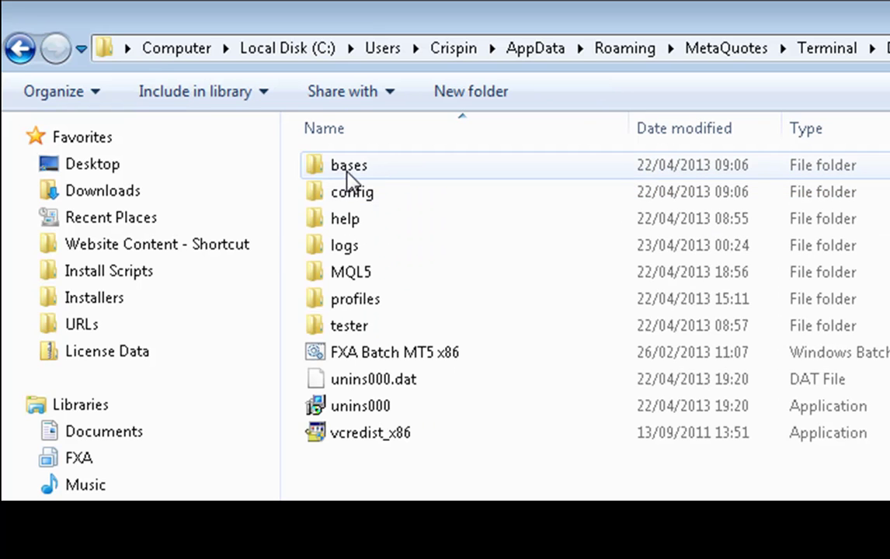
left_click(351, 177)
double_click(351, 177)
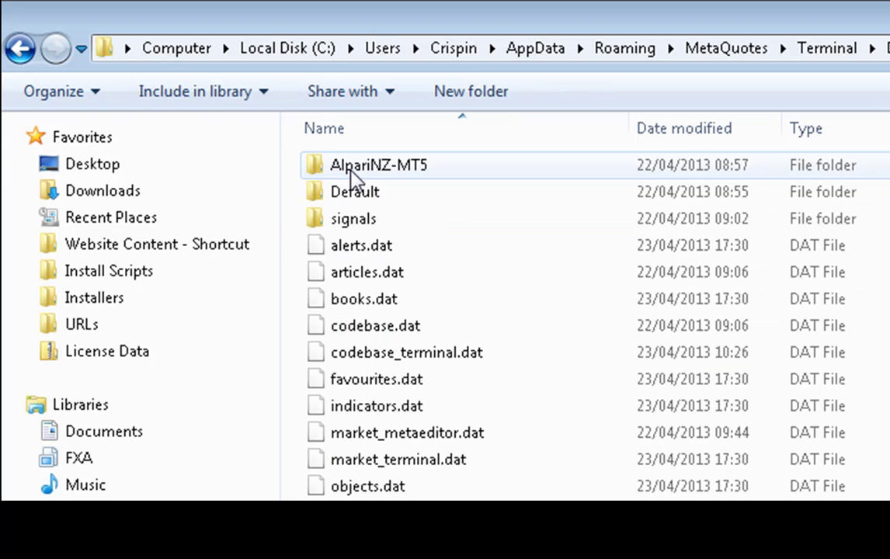
left_click(19, 53)
left_click(18, 50)
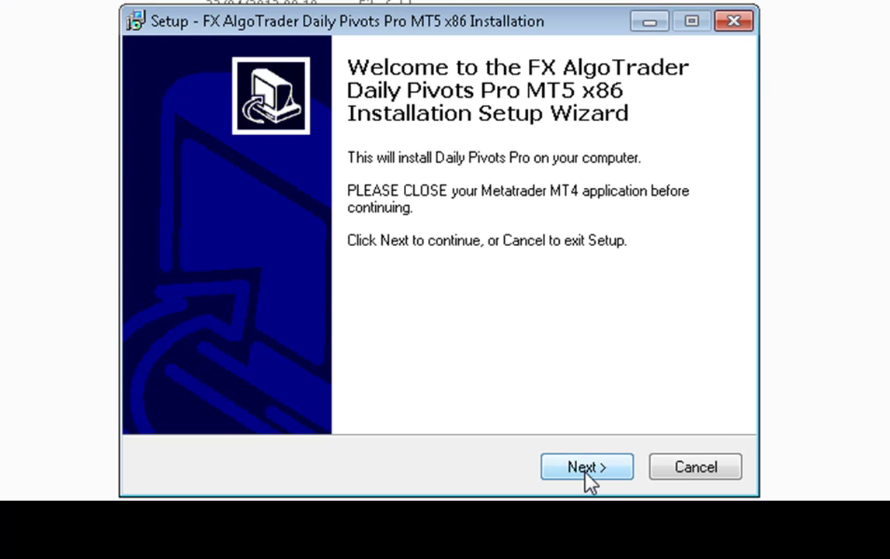
Accept the license agreement in the Daily Pivots Pro setup wizard.
left_click(586, 470)
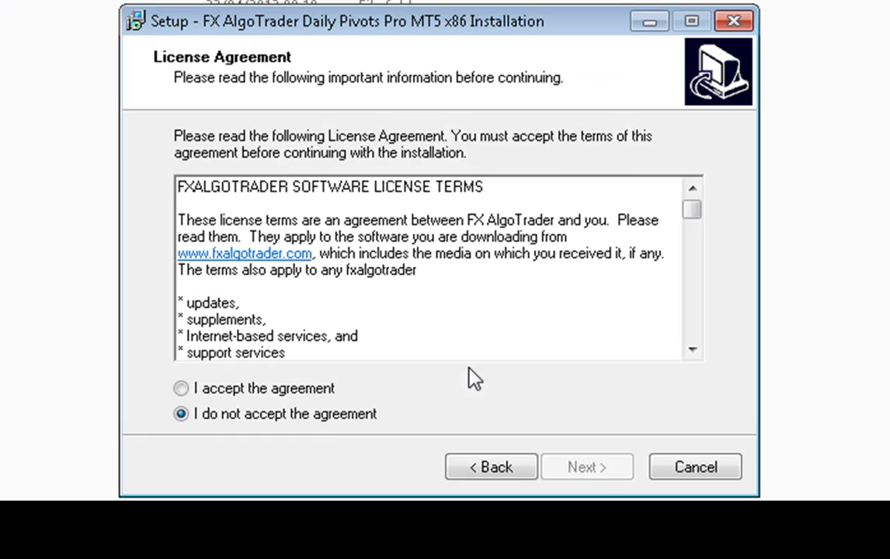
left_click(181, 388)
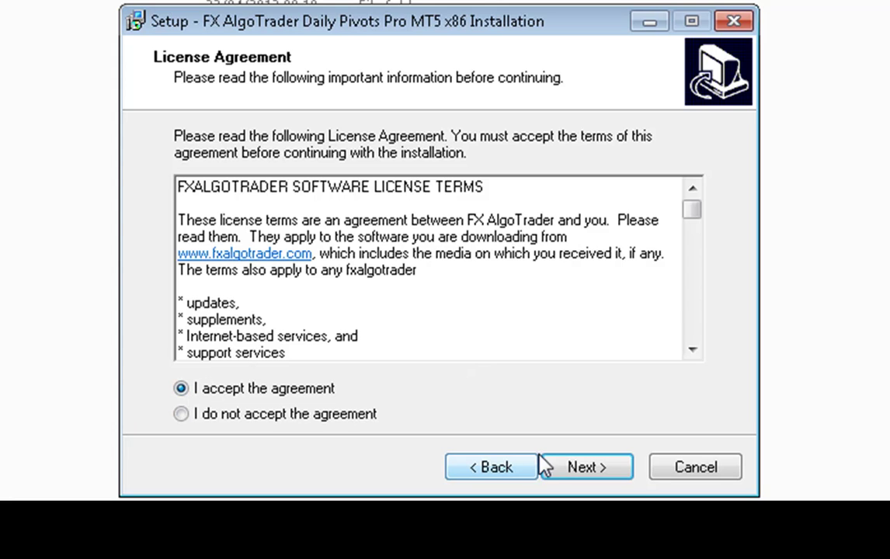
left_click(559, 468)
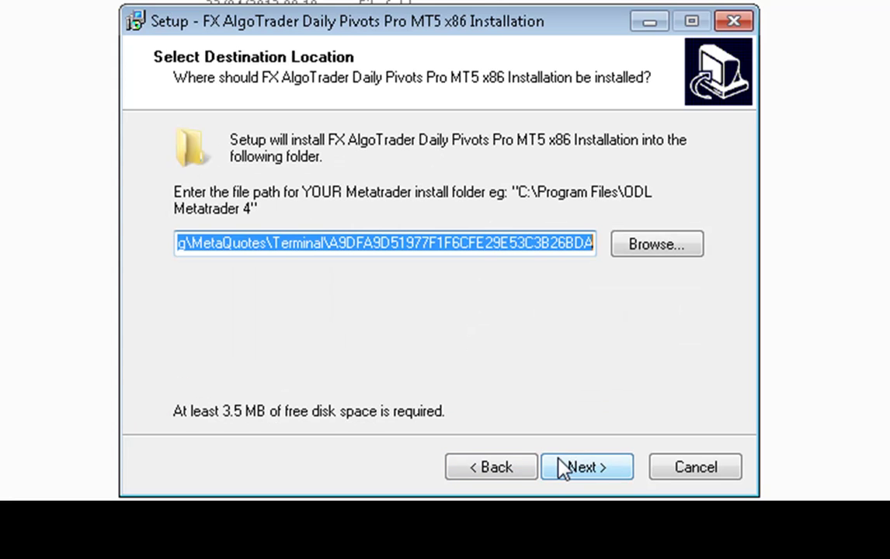
Set the install destination to MetaQuotes Terminal\DEA4AAFB99C996D79821EC8BDBADDC3C.
left_click(644, 247)
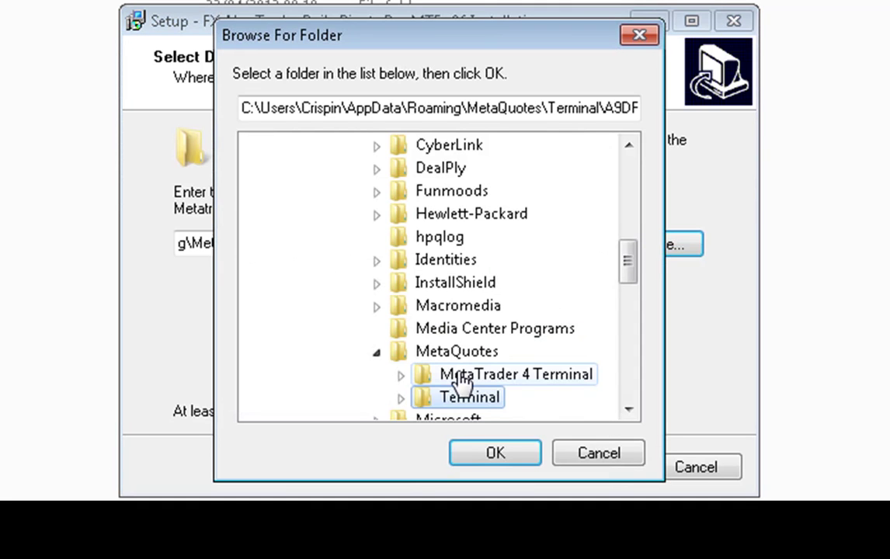
double_click(463, 400)
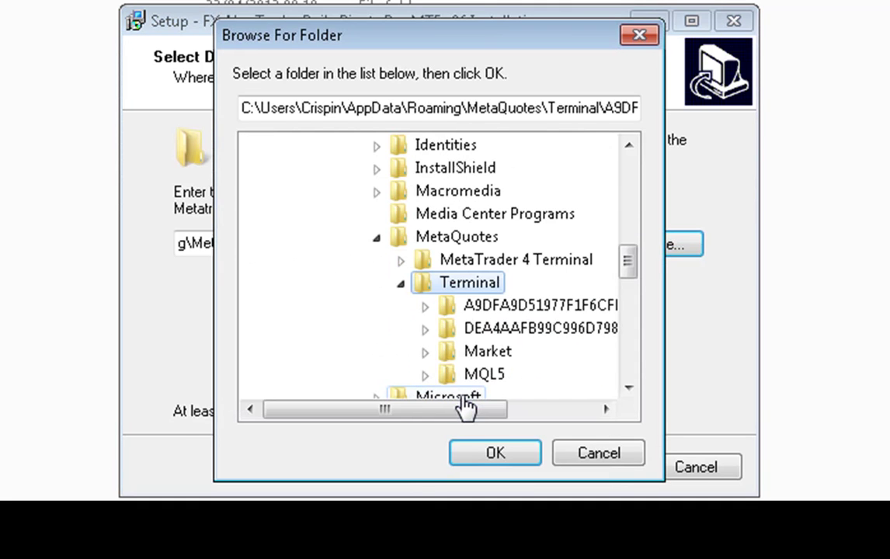
left_click(501, 332)
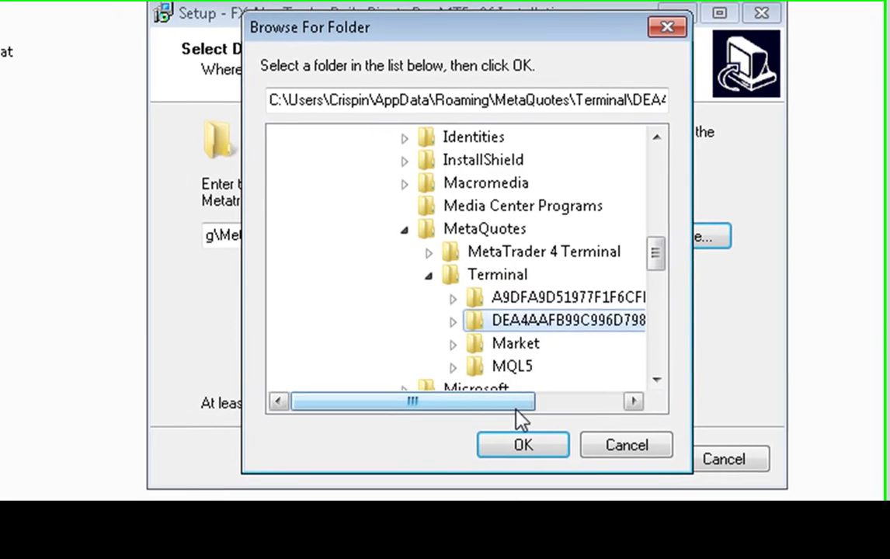
left_click(520, 443)
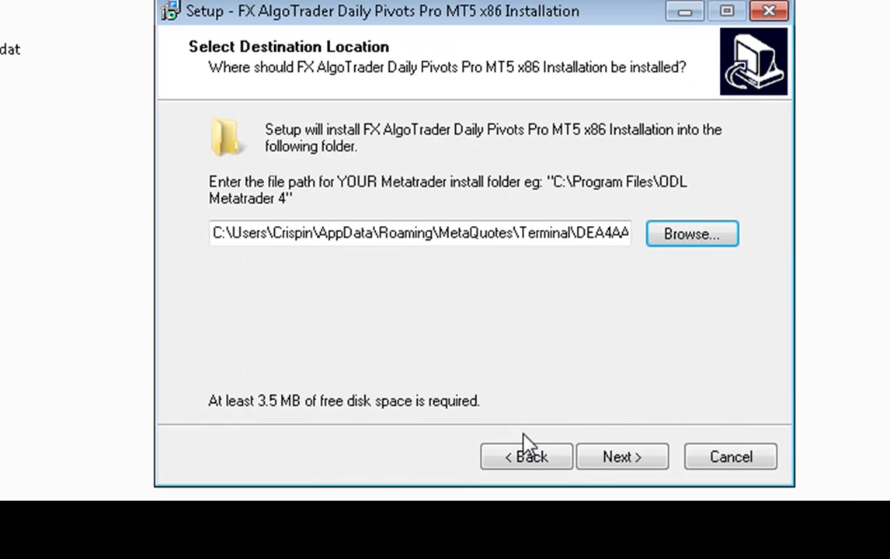
Agree to install into the existing folder, run the installation and finish the wizard.
left_click(607, 466)
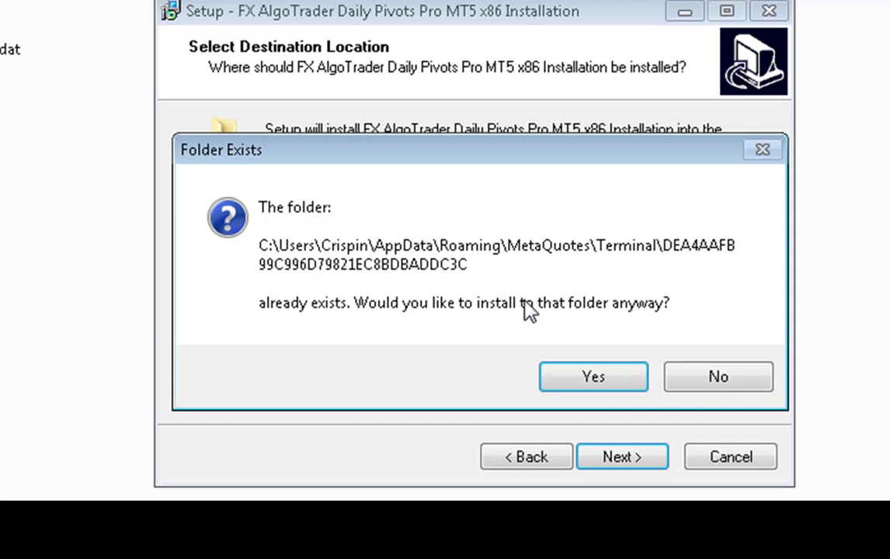
left_click(596, 382)
left_click(609, 455)
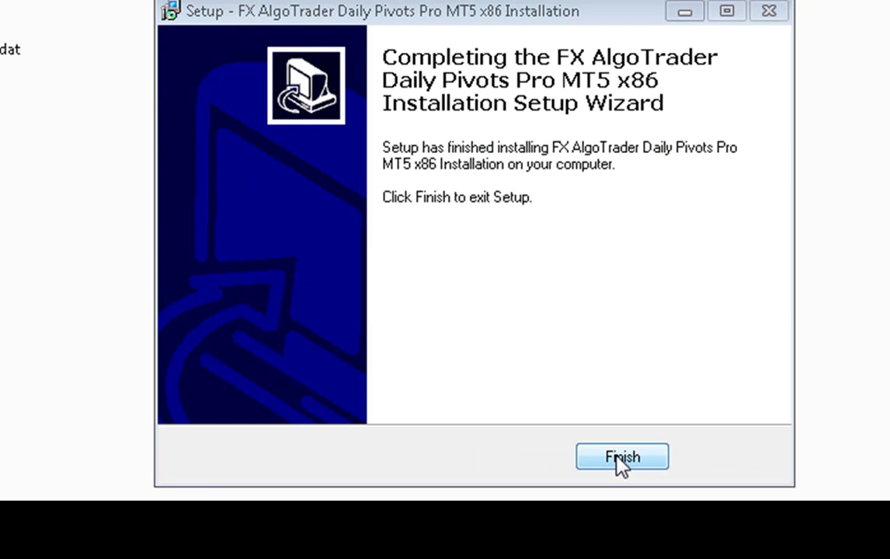
left_click(621, 459)
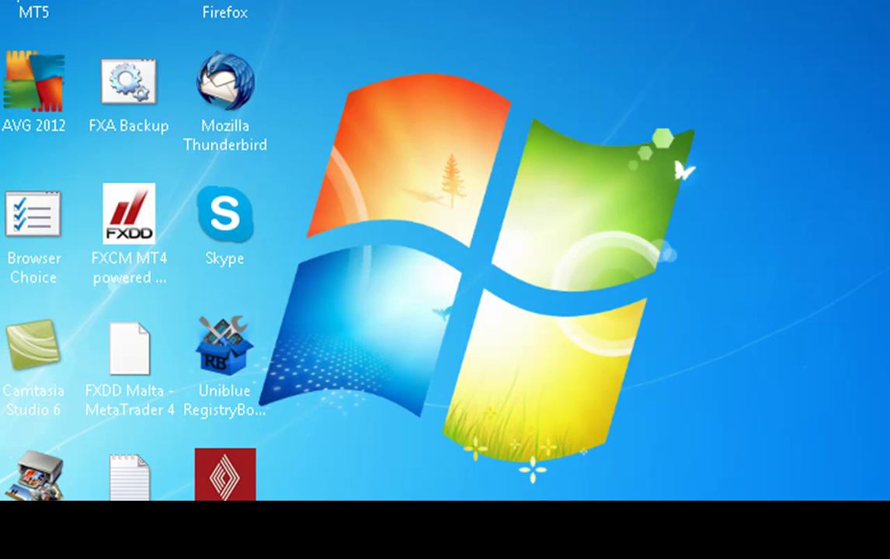
Bring up the Start menu with the Windows key and dismiss it again.
key("super")
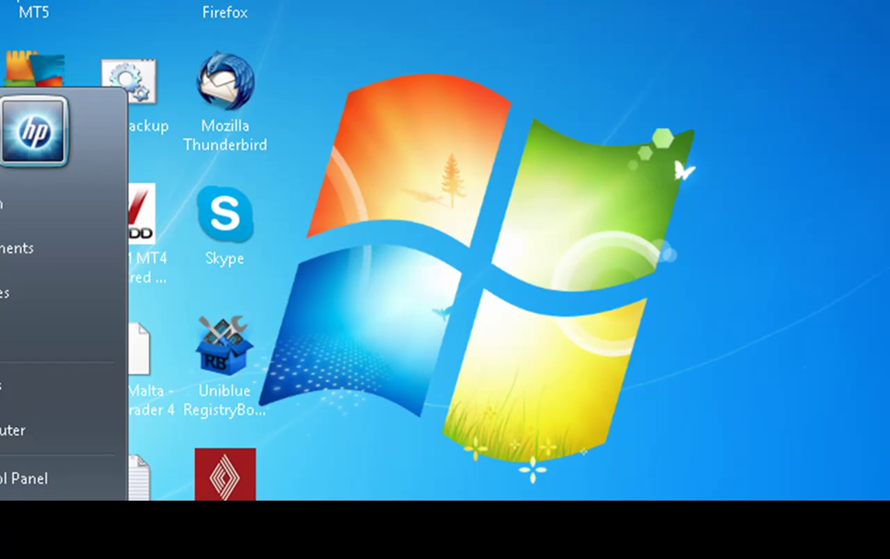
key("Escape")
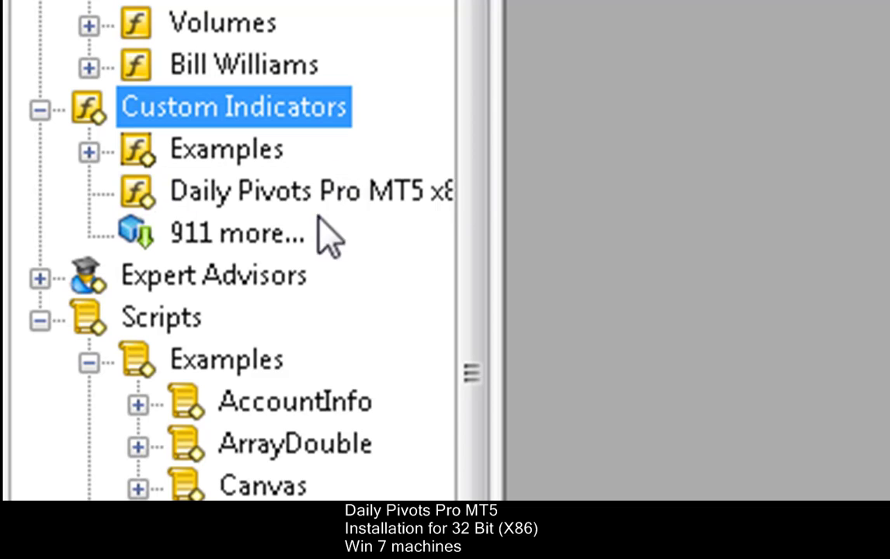
Open MetaTrader's File menu, browse the account options, and close it without choosing.
key("alt+f")
key("Right")
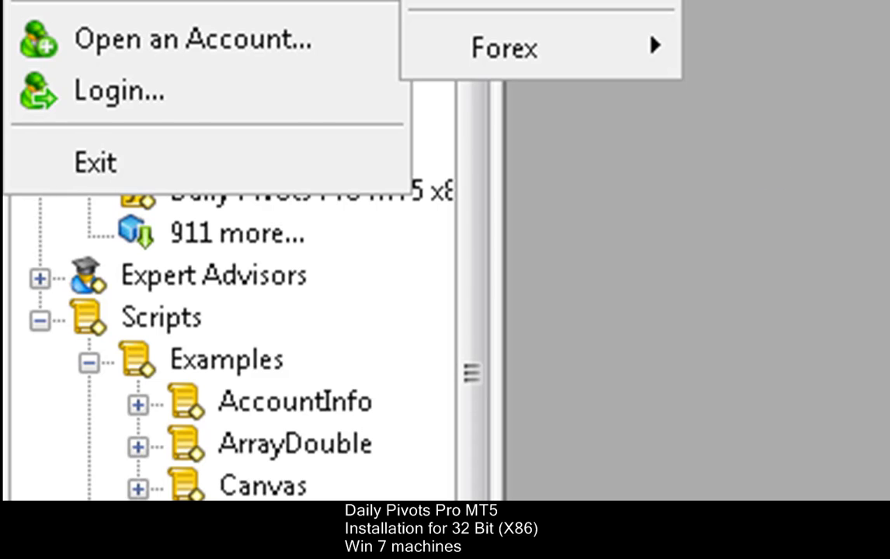
key("Escape")
key("Escape")
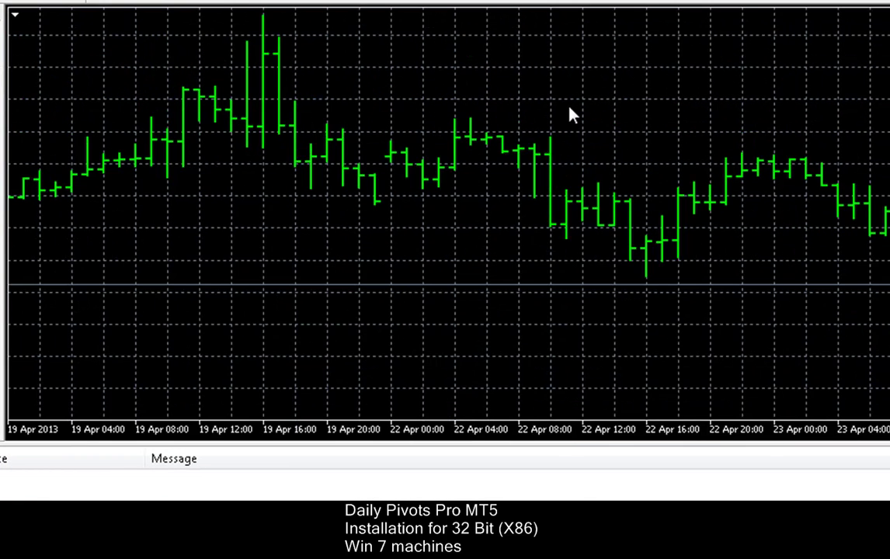
Hide the chart grid, switch to candlesticks with Alt+2, and jump to the latest bars.
right_click(570, 113)
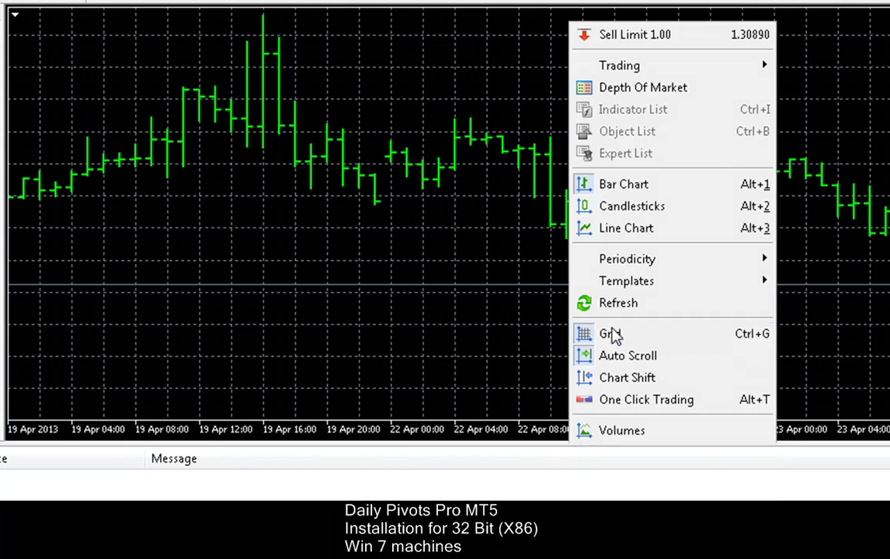
left_click(611, 333)
key("alt+2")
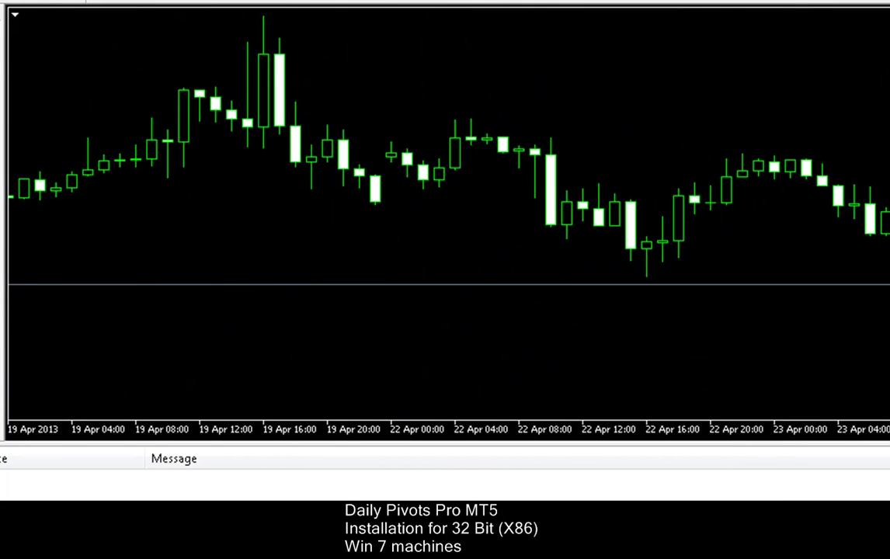
key("End")
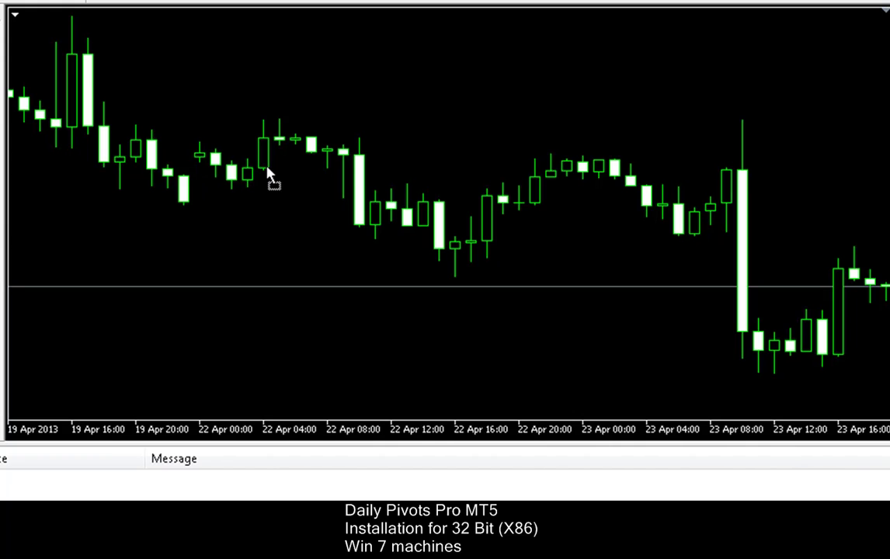
Attach Daily Pivots Pro to the chart with DLL imports allowed, Ref 4 and the licence ID entered.
left_click_drag(270, 174, 271, 177)
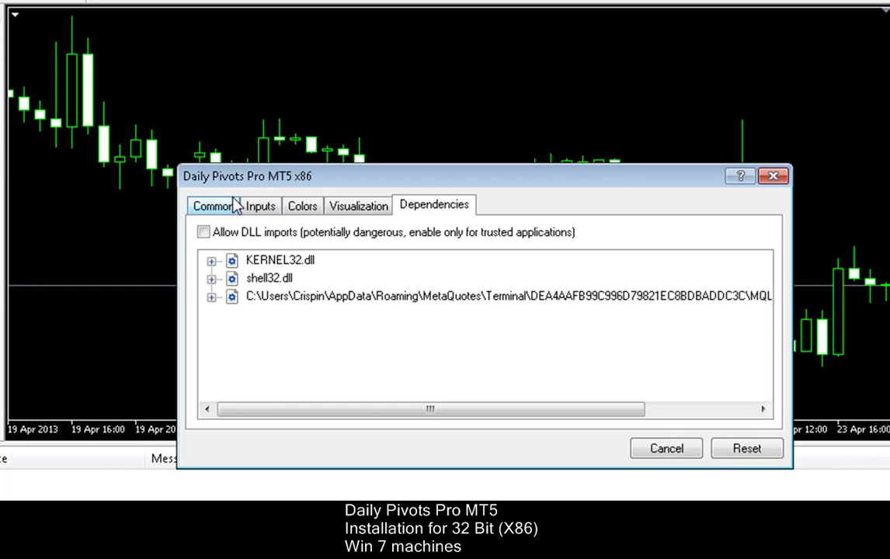
left_click(204, 234)
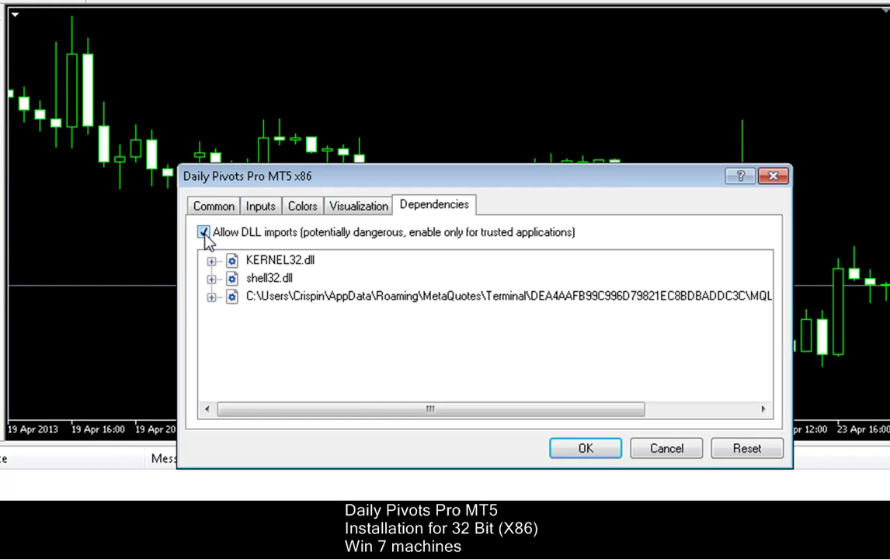
left_click(260, 208)
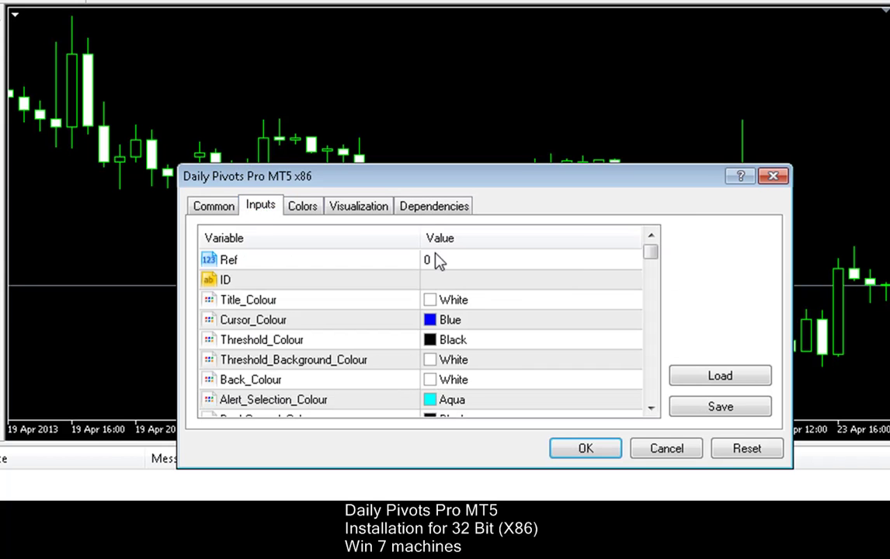
left_click(439, 261)
left_click(444, 262)
type("4")
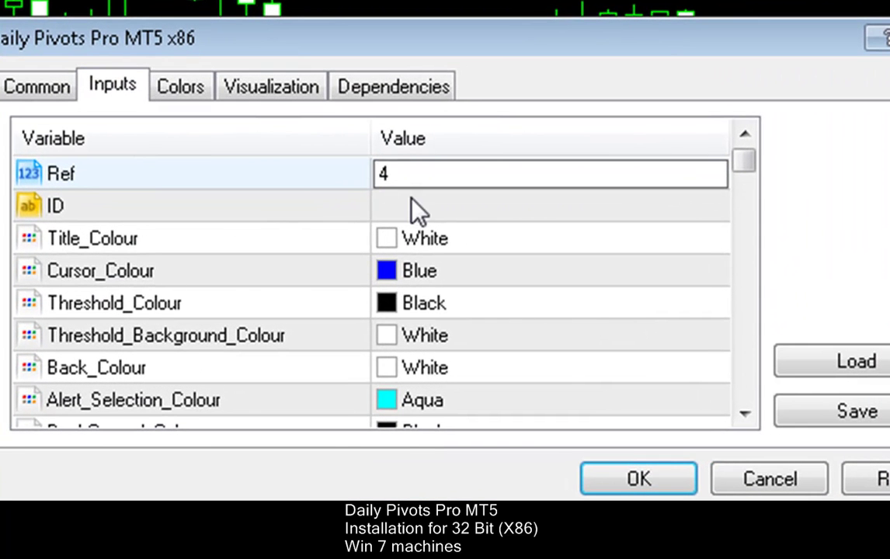
left_click(415, 200)
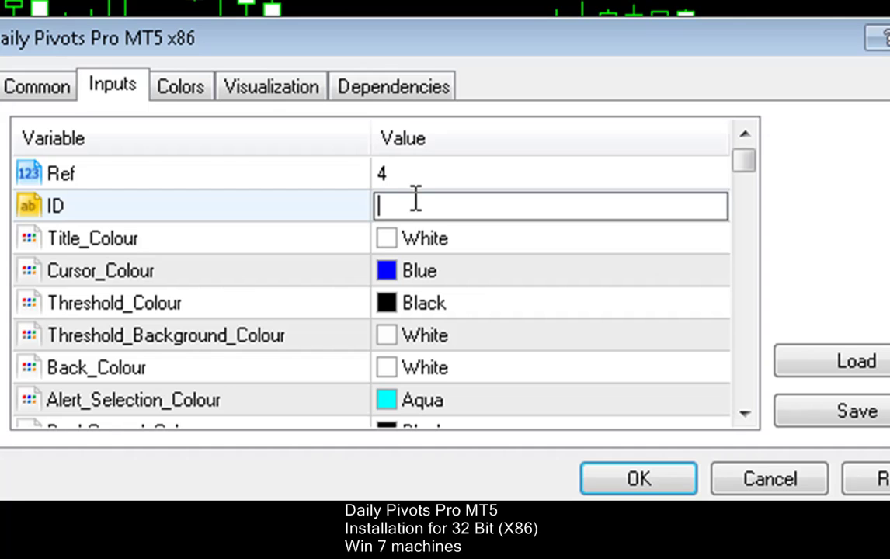
key("Return")
left_click(651, 479)
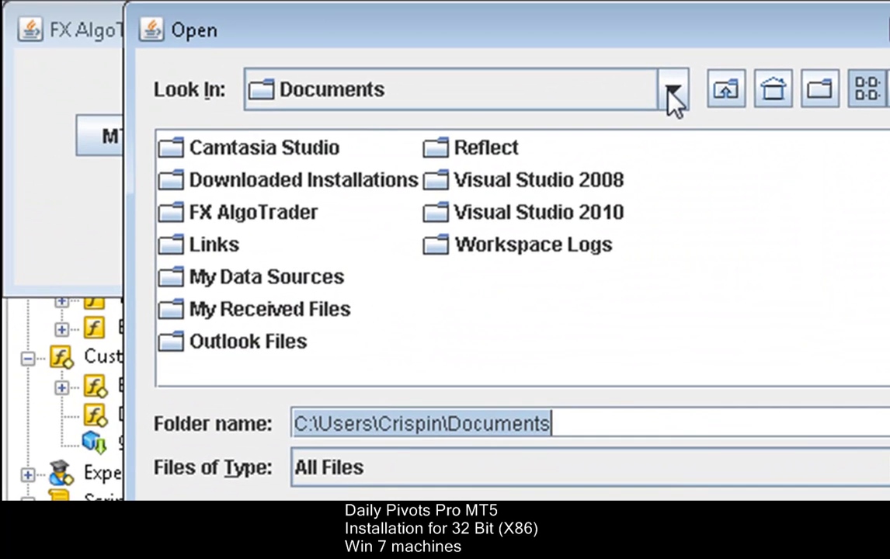
Browse to AppData\Roaming\MetaQuotes\Terminal and pick DEA4AAFB99C996D79821EC8BDBADDC3C as the MT Path.
left_click(673, 92)
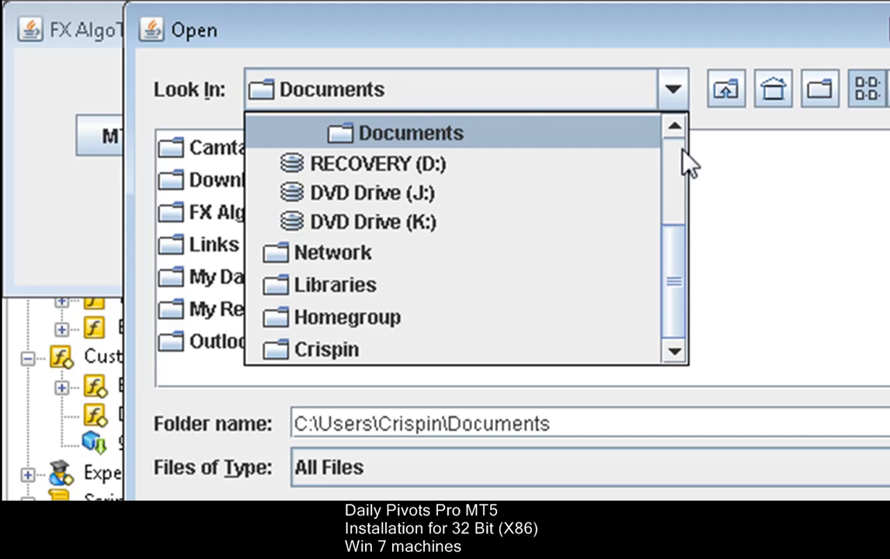
scroll(674, 135, "up", 2)
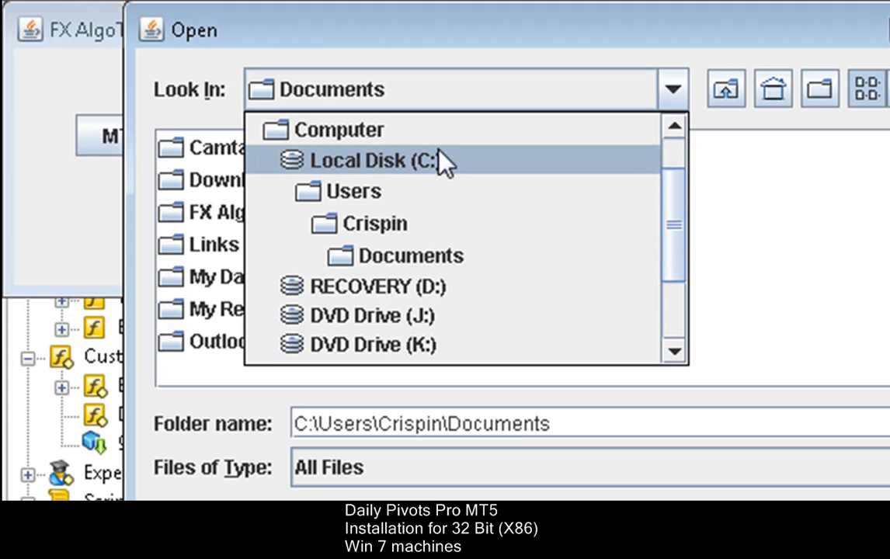
left_click(377, 233)
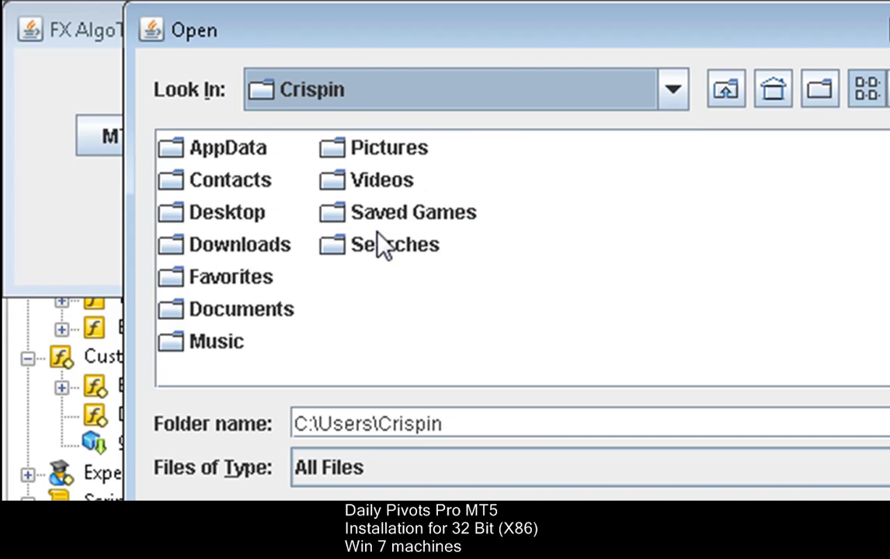
double_click(224, 152)
double_click(224, 213)
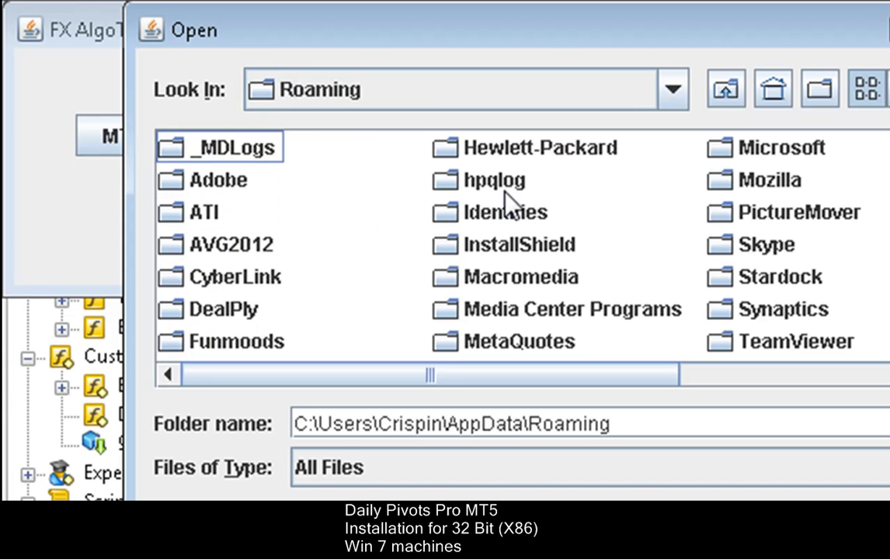
double_click(536, 346)
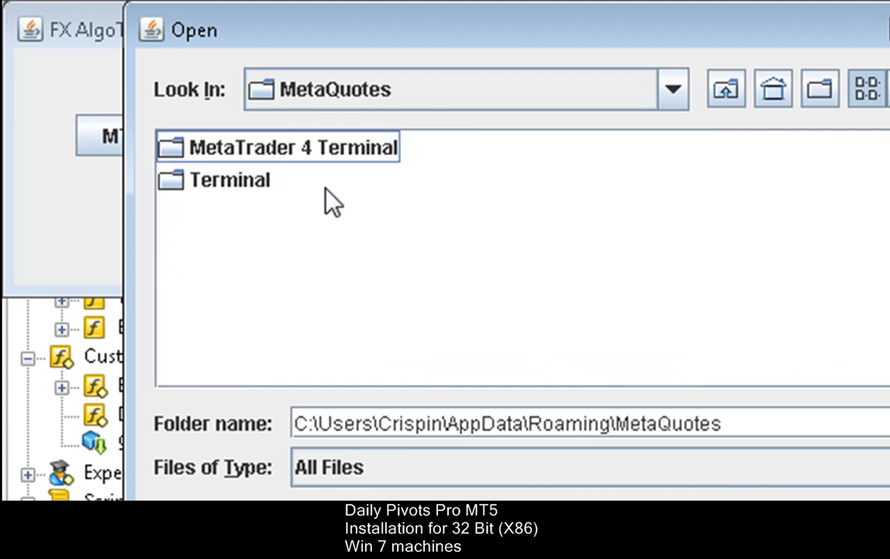
double_click(254, 184)
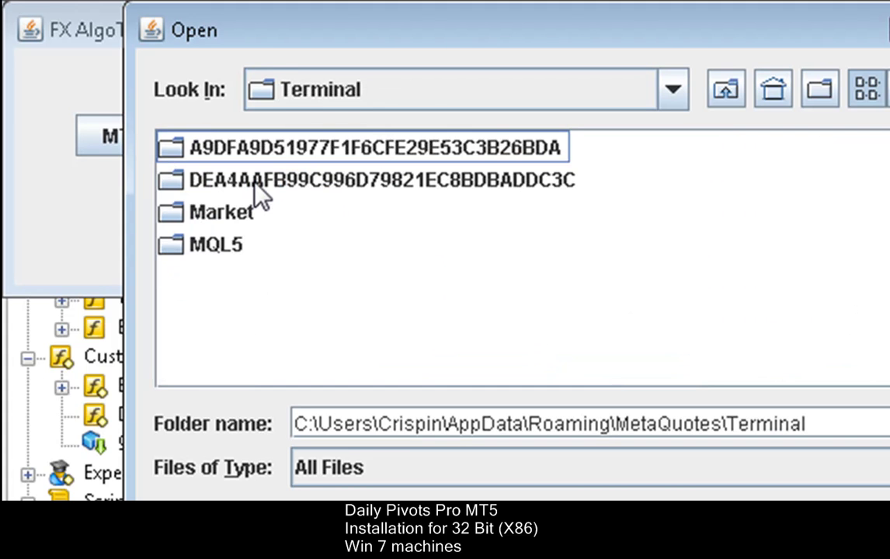
left_click(277, 188)
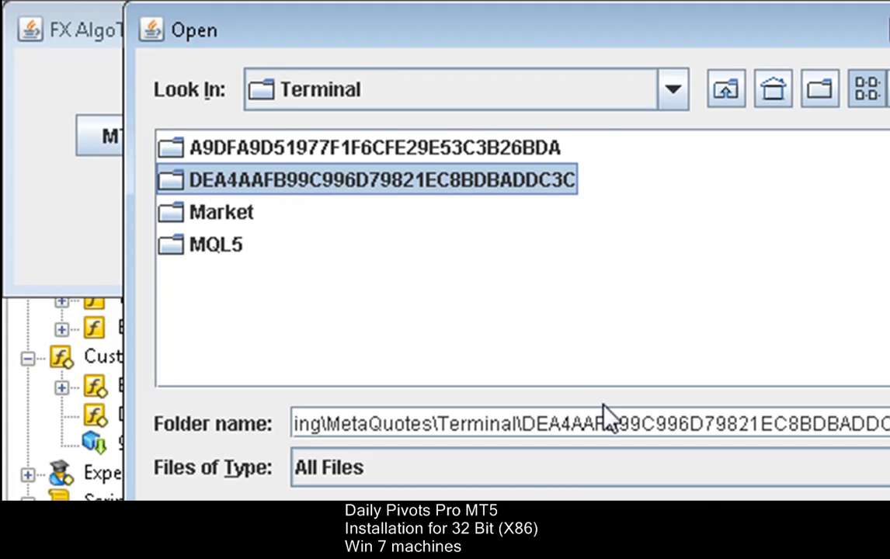
key("Return")
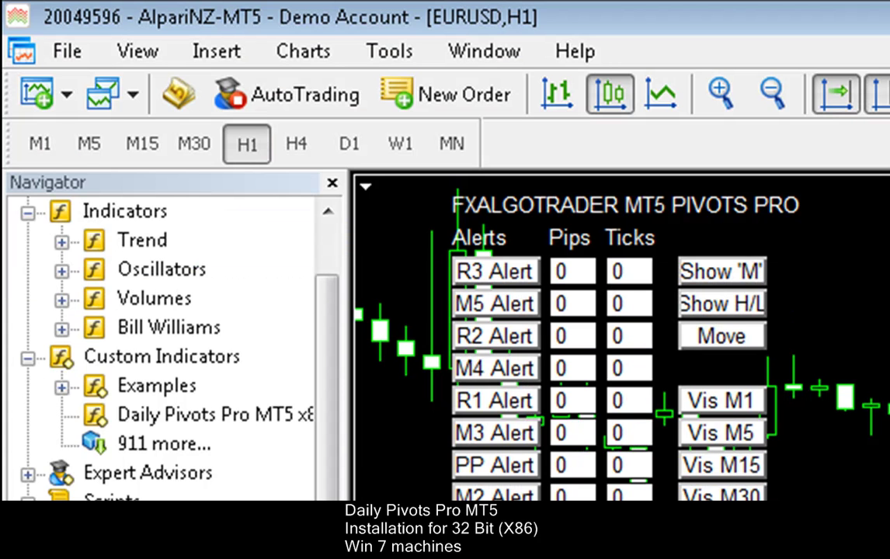